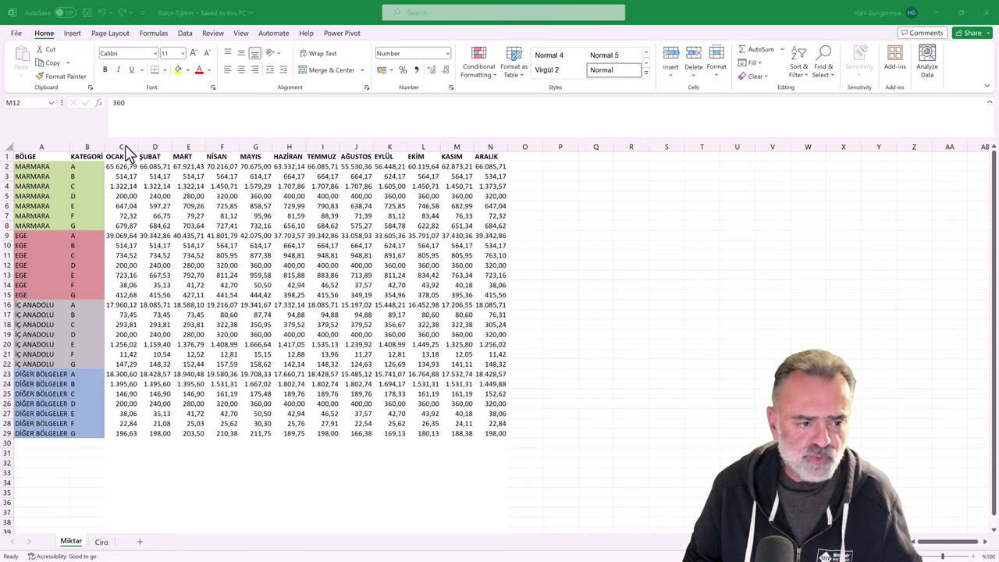
# - Examine the BÖLGE, KATEGORİ and monthly quantity columns of the Miktar sheet
pyautogui.click(492, 146)
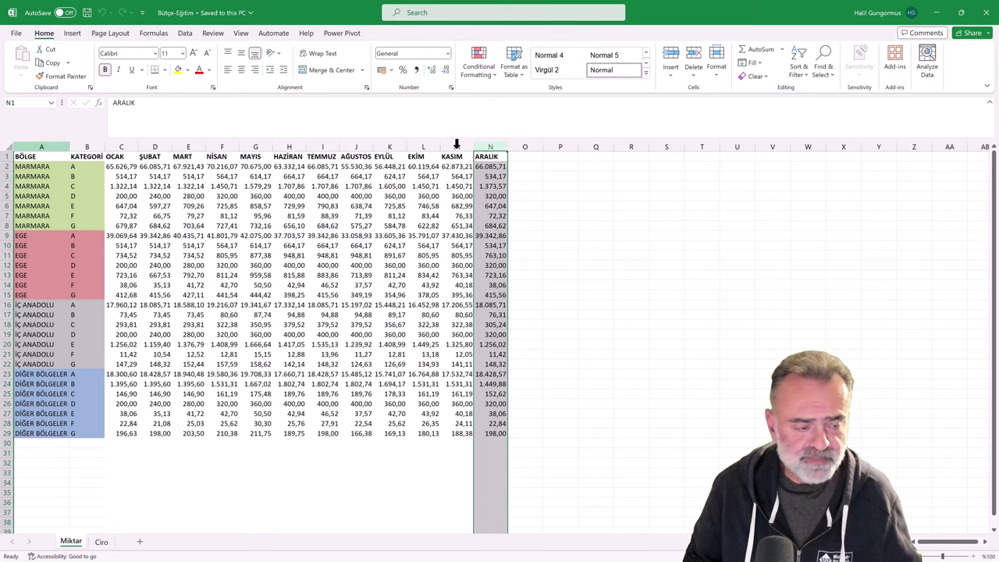
pyautogui.click(37, 146)
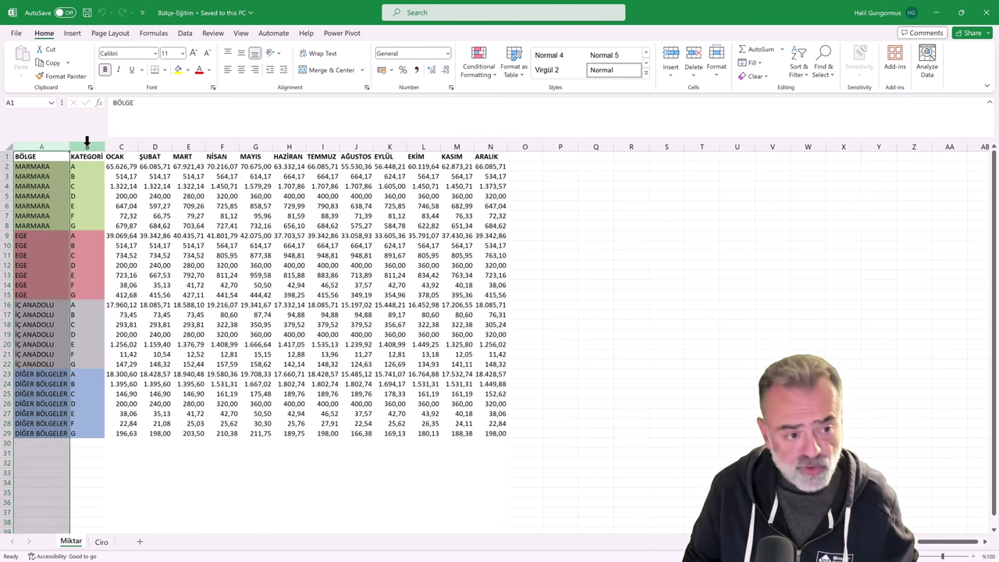
pyautogui.click(264, 205)
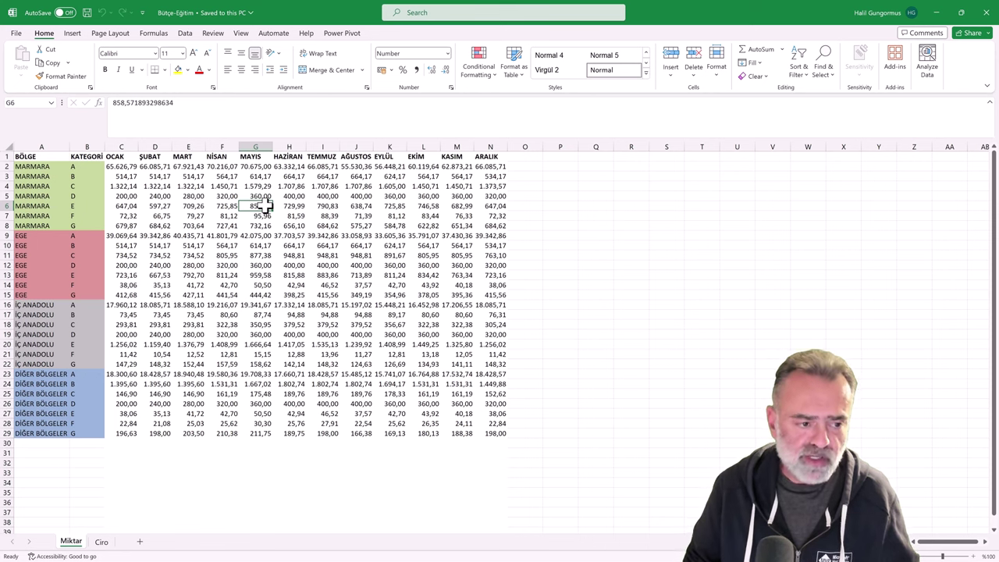
pyautogui.click(79, 169)
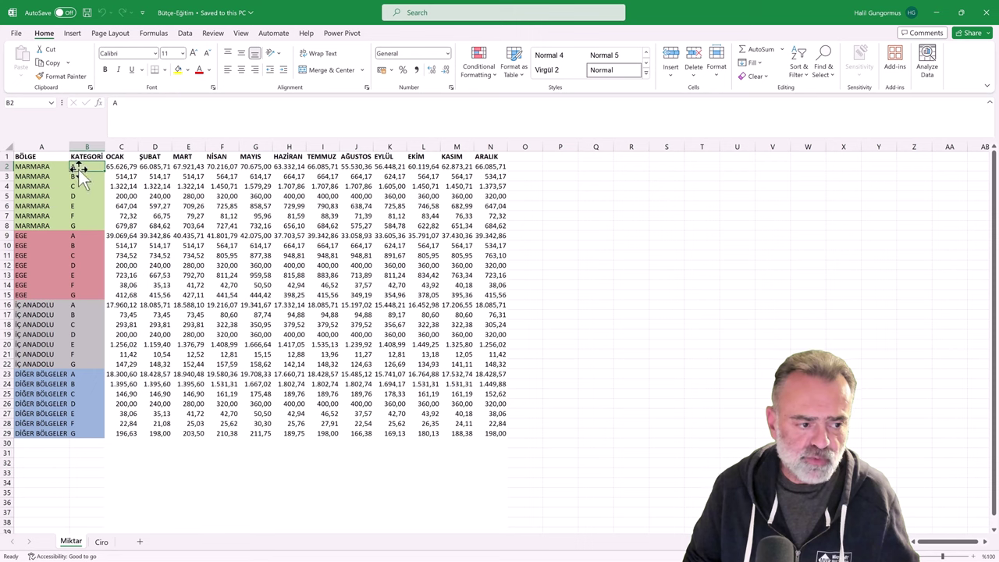
pyautogui.click(43, 165)
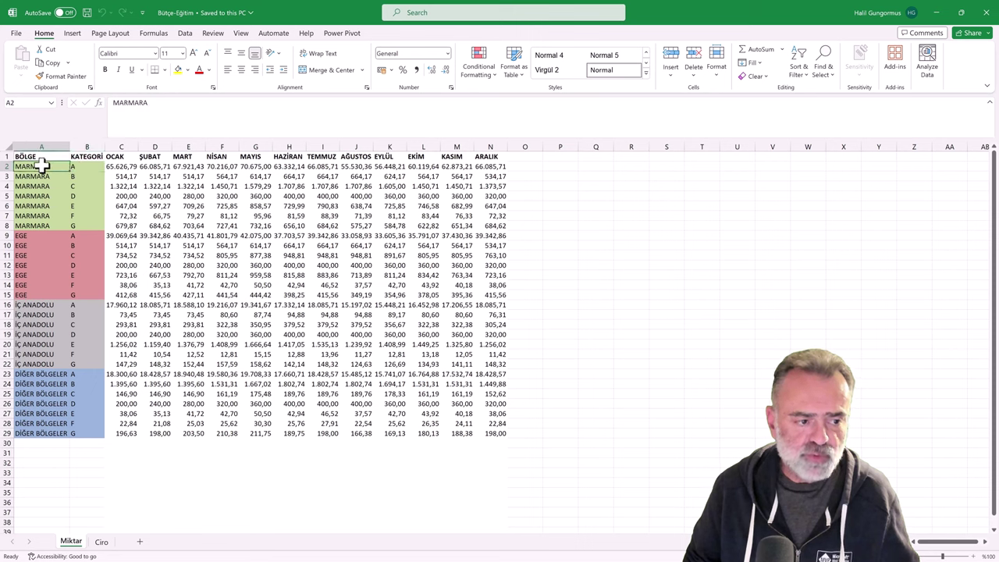
pyautogui.click(119, 167)
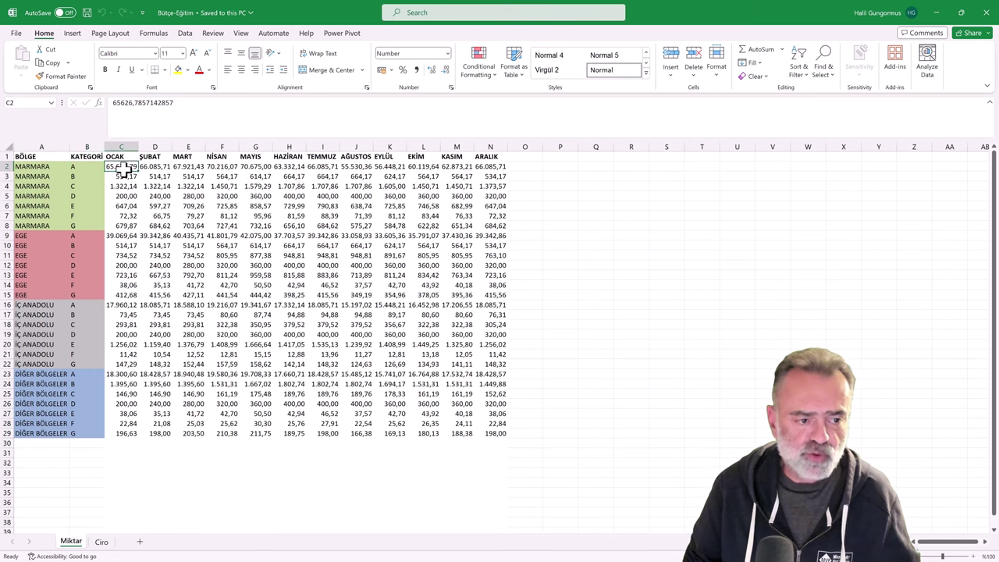
pyautogui.click(492, 176)
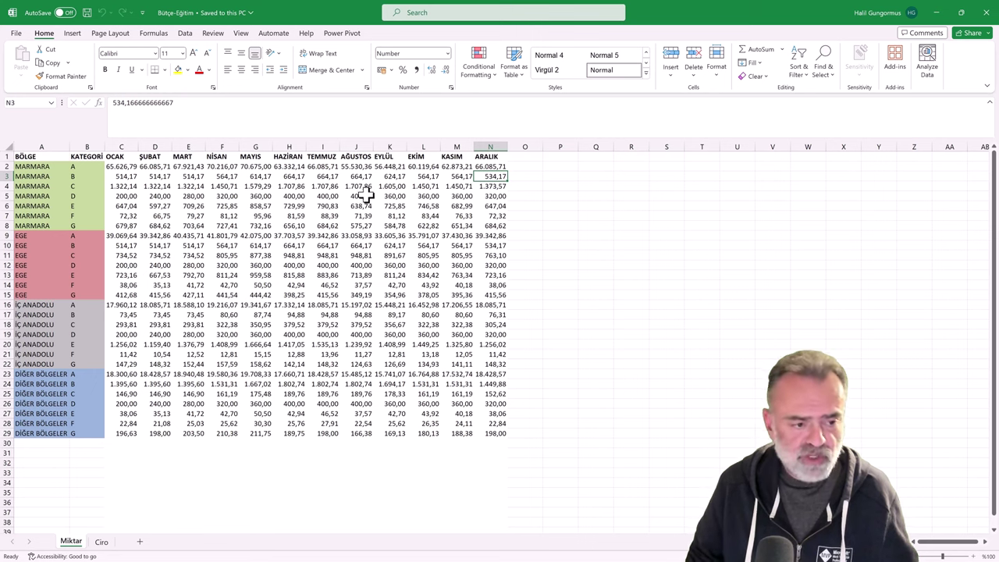
# - Insert a new column before OCAK on the Miktar sheet and head it Versiyon
pyautogui.click(115, 146)
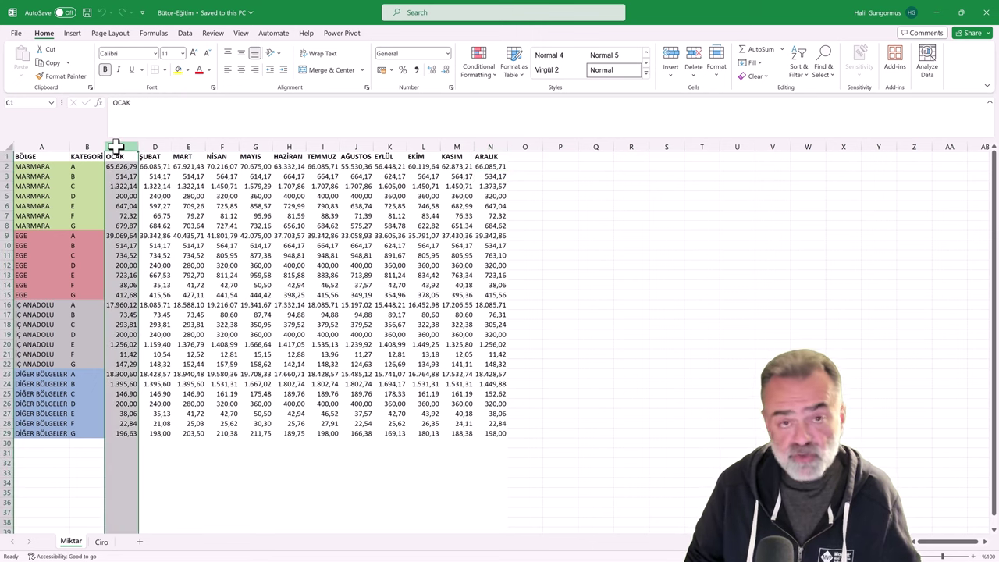
pyautogui.rightClick(124, 152)
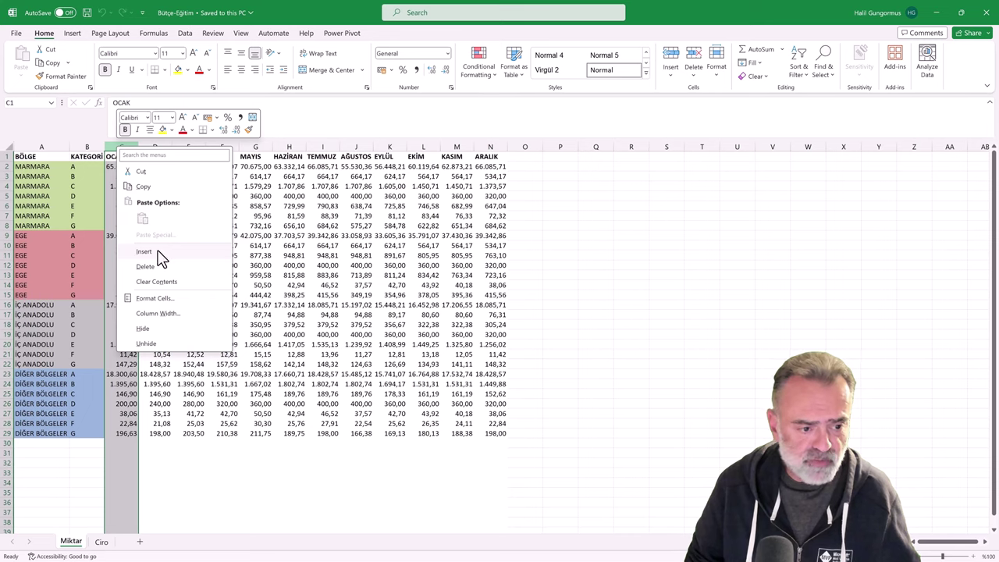
pyautogui.click(158, 256)
pyautogui.click(125, 157)
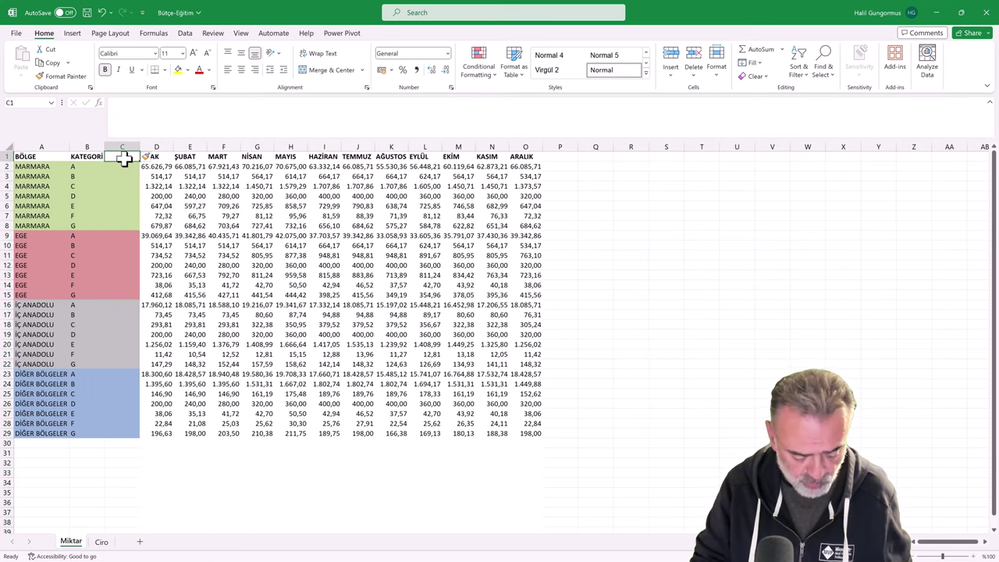
pyautogui.write('Versiyon')
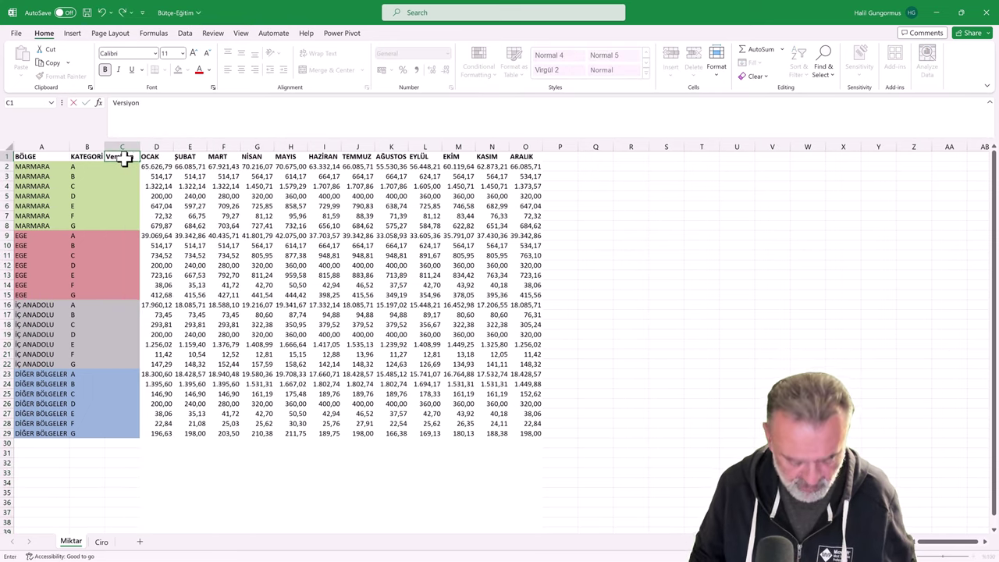
pyautogui.press('Return')
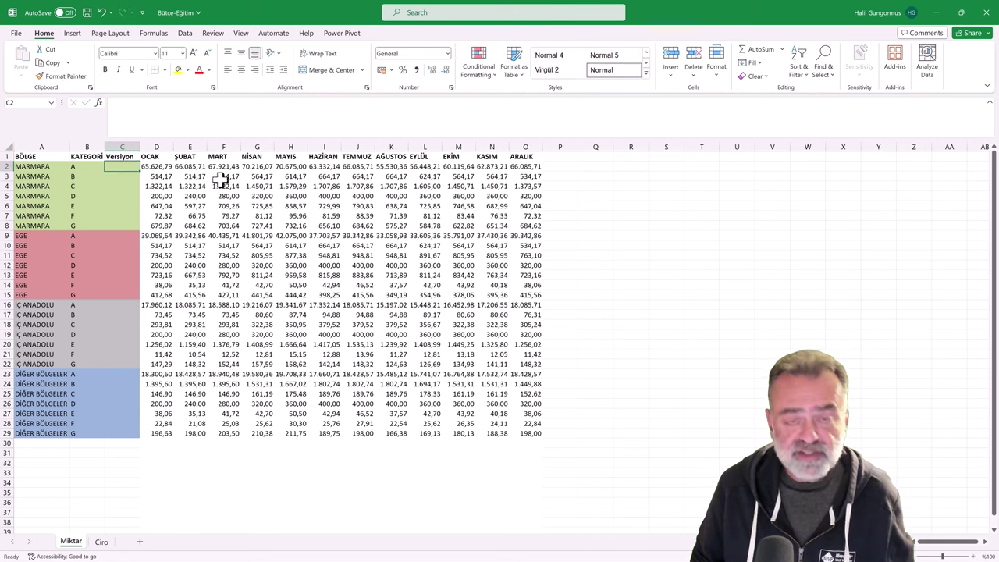
# - Fill the Versiyon column with Master in C2:C9 and Revize in C10:C20
pyautogui.write('Master')
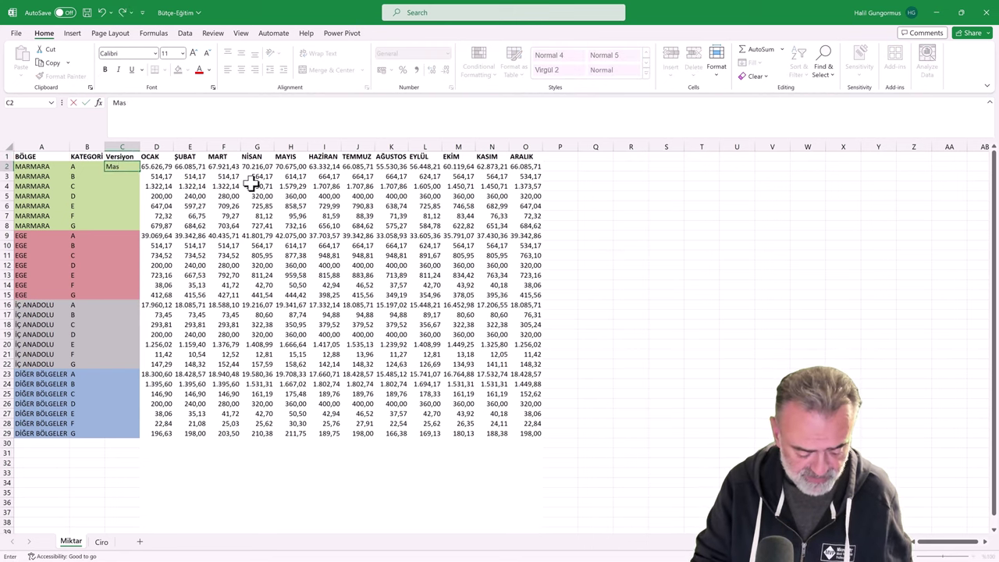
pyautogui.press('Return')
pyautogui.click(125, 167)
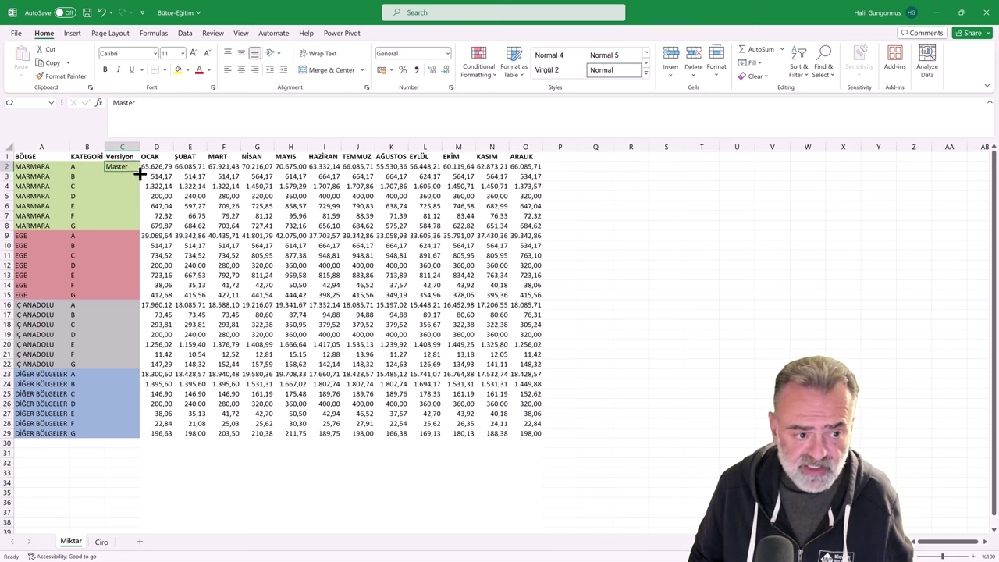
pyautogui.moveTo(139, 171); pyautogui.dragTo(140, 346)
pyautogui.click(119, 248)
pyautogui.write('Revize')
pyautogui.hotkey('ctrl', 'Return')
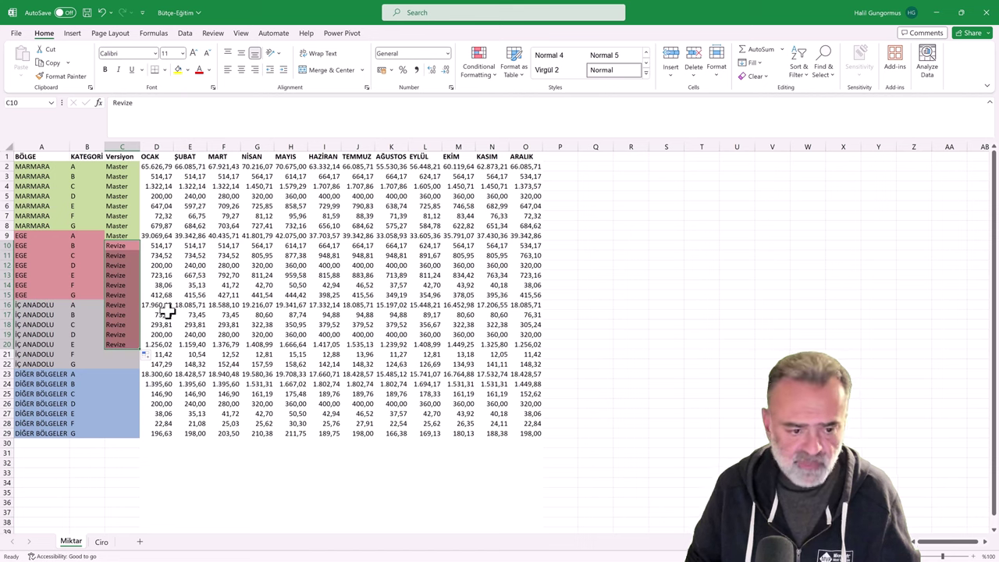
# - Delete the Versiyon column from the Miktar sheet
pyautogui.click(122, 147)
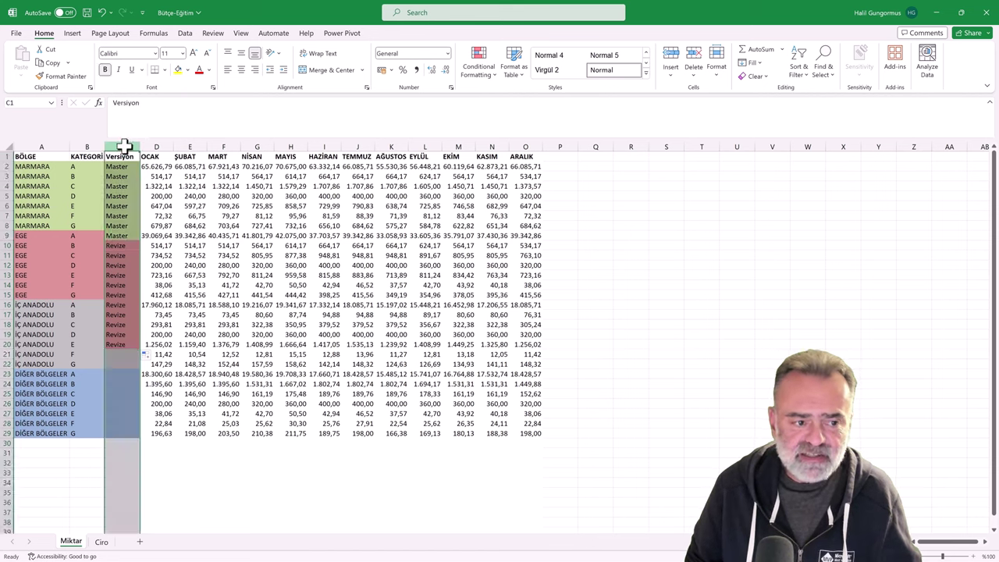
pyautogui.rightClick(122, 146)
pyautogui.click(164, 267)
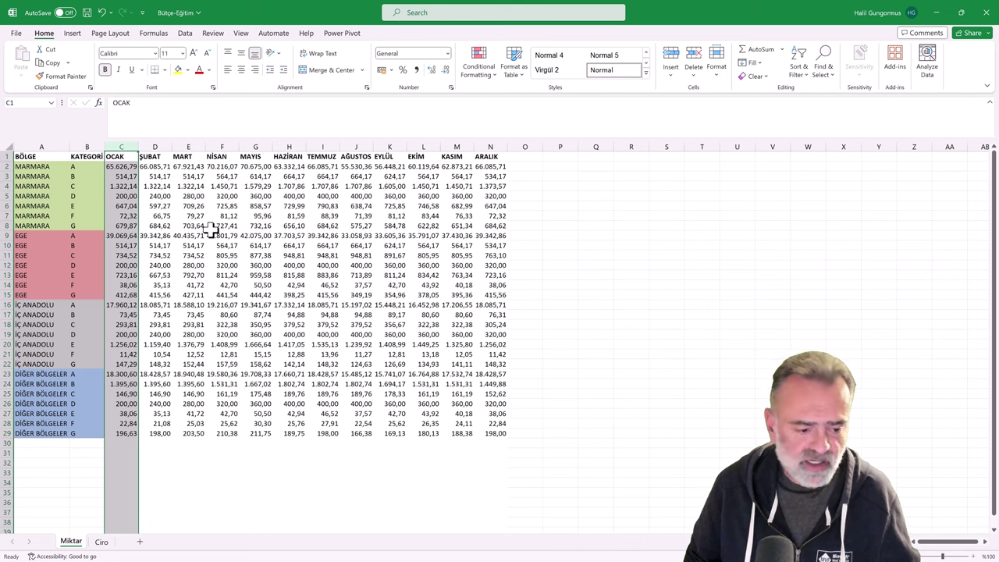
# - Compare the MARMARA category A quantity for OCAK on the Miktar sheet with its counterpart on the Ciro sheet
pyautogui.click(267, 246)
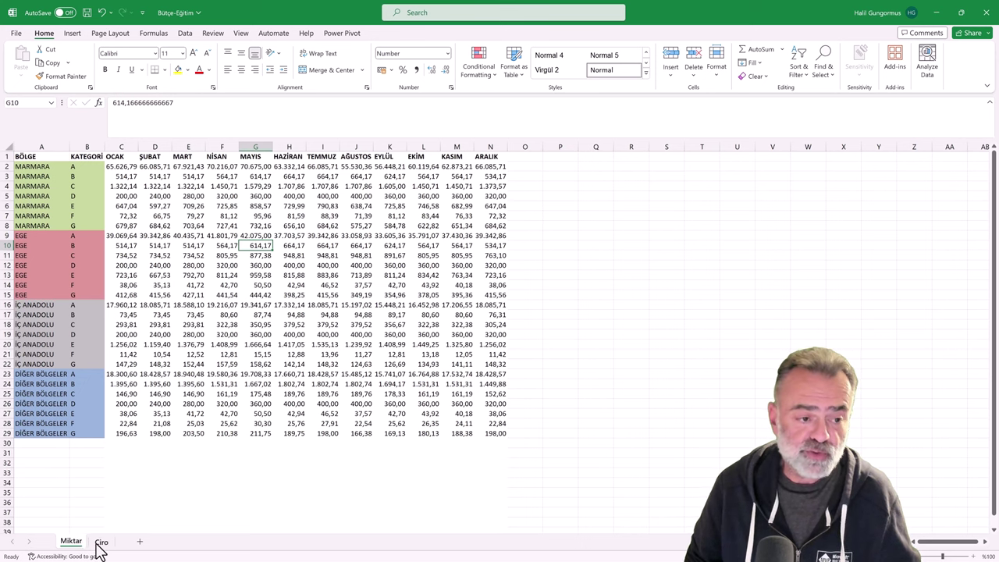
pyautogui.click(76, 166)
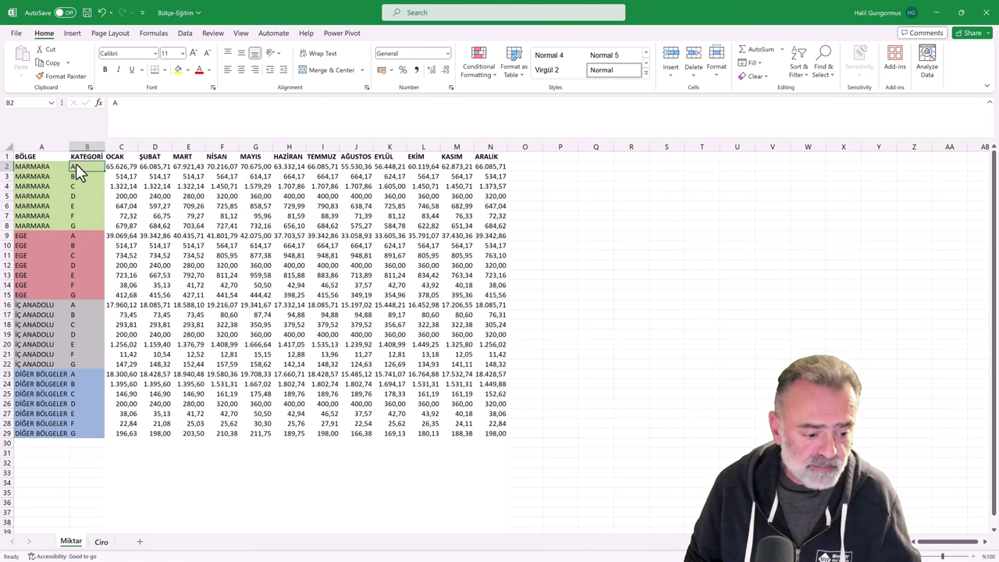
pyautogui.click(122, 167)
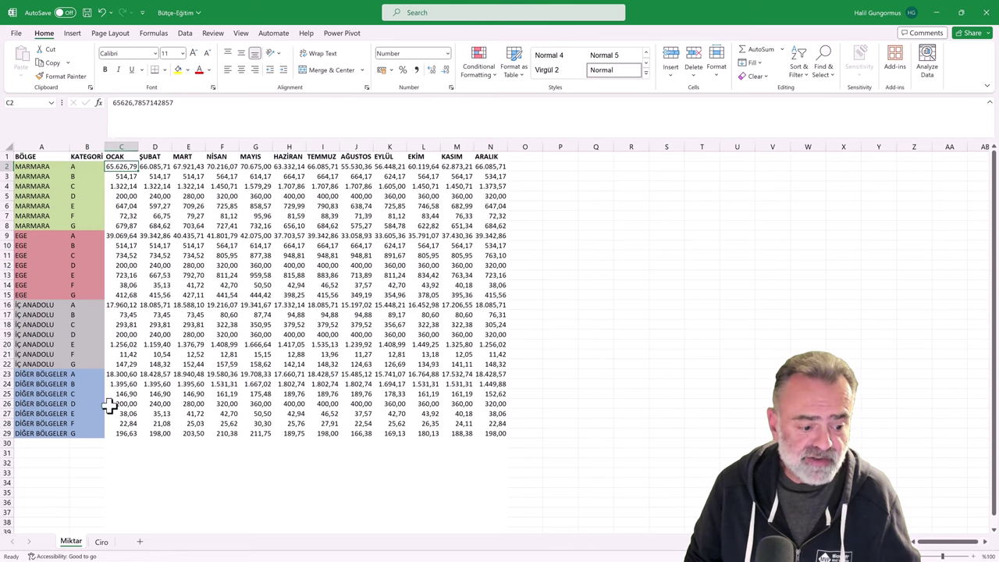
pyautogui.click(101, 541)
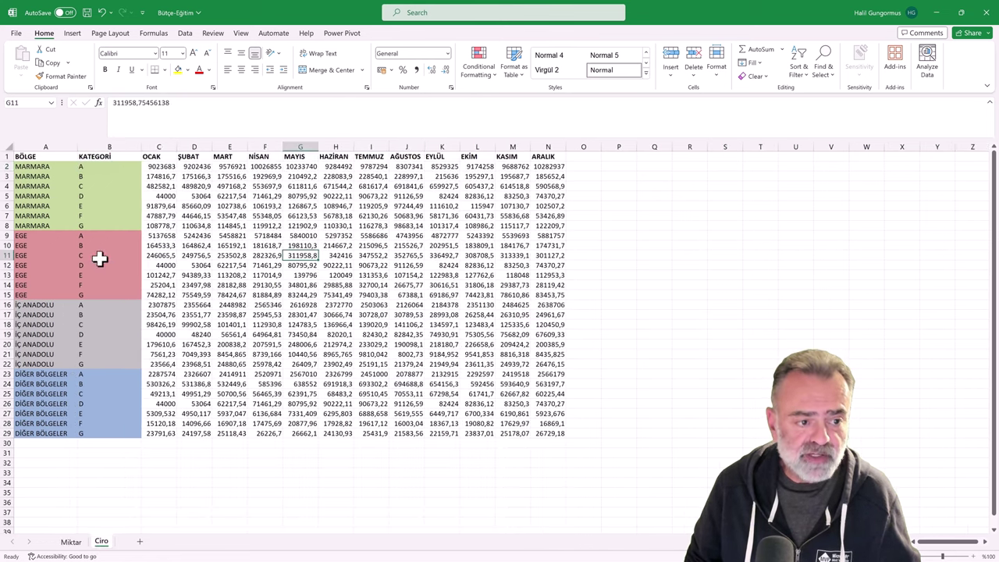
pyautogui.click(150, 167)
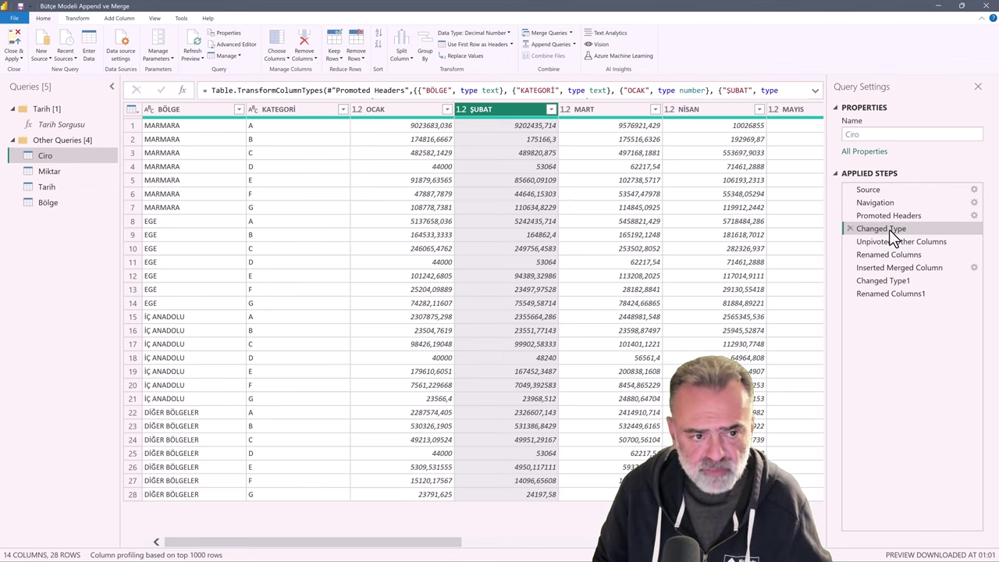
# - In Power Query Editor, review the Ciro query's month columns and its applied steps from Changed Type to Renamed Columns1
pyautogui.moveTo(445, 551); pyautogui.dragTo(786, 551)
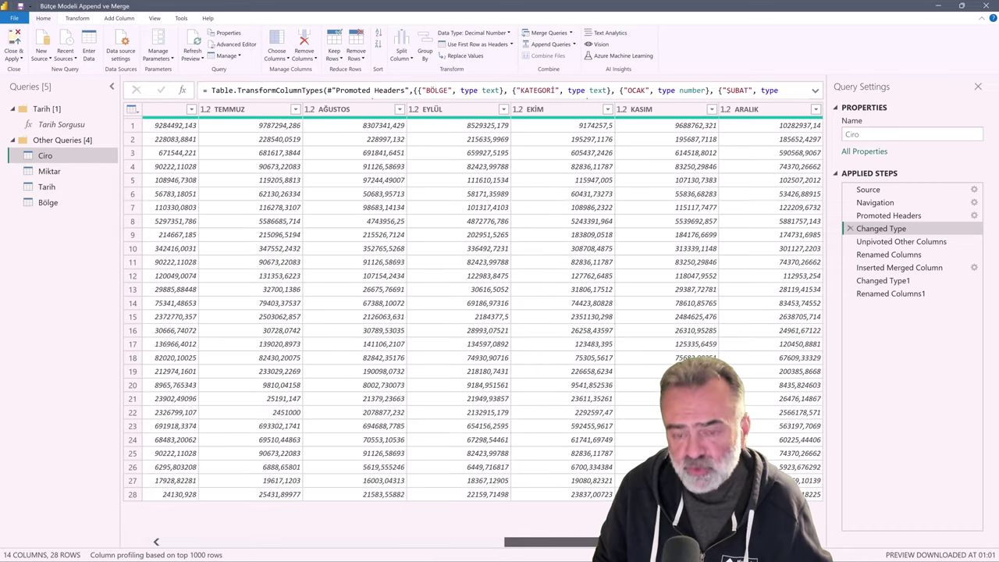
pyautogui.moveTo(684, 544); pyautogui.dragTo(343, 544)
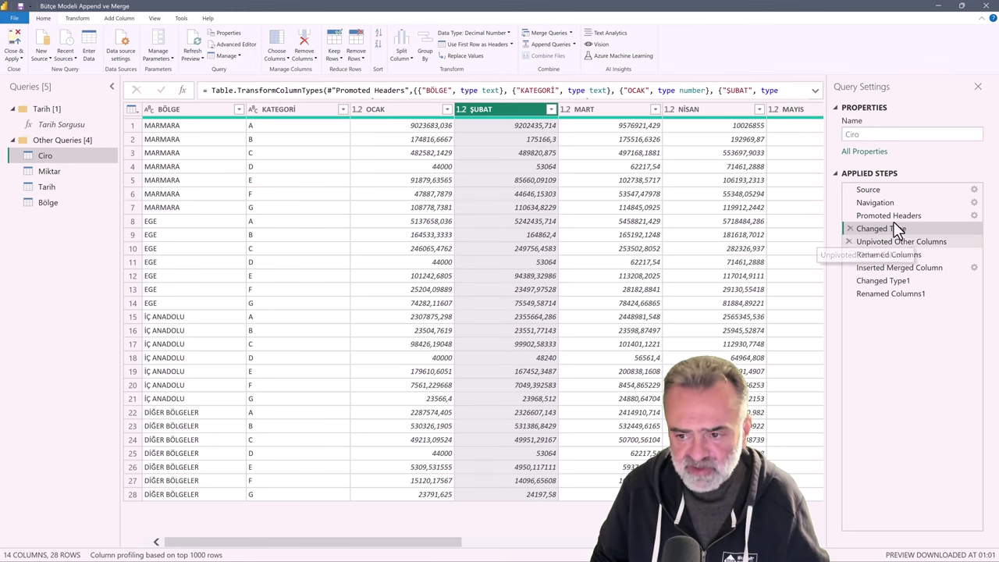
pyautogui.click(910, 242)
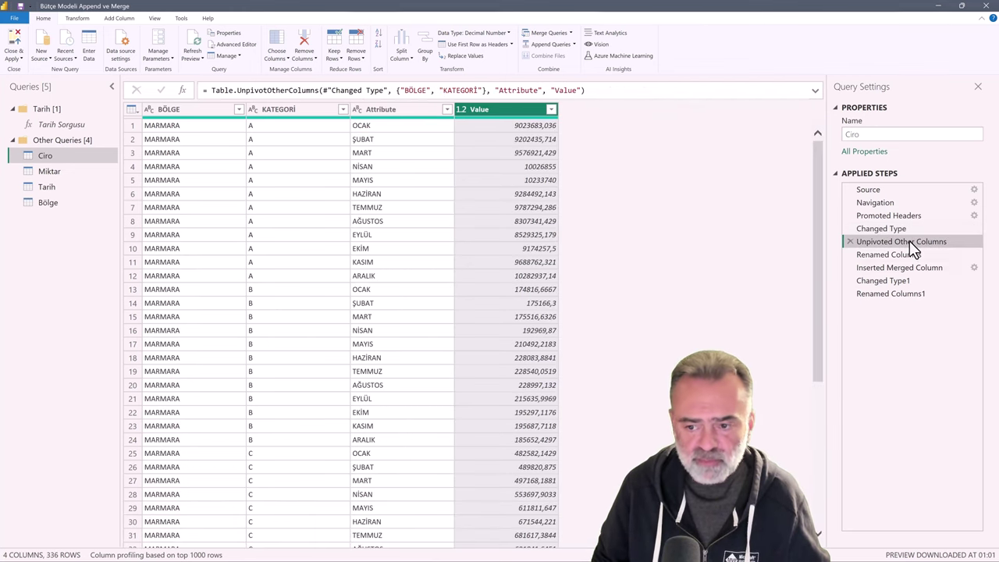
pyautogui.click(908, 257)
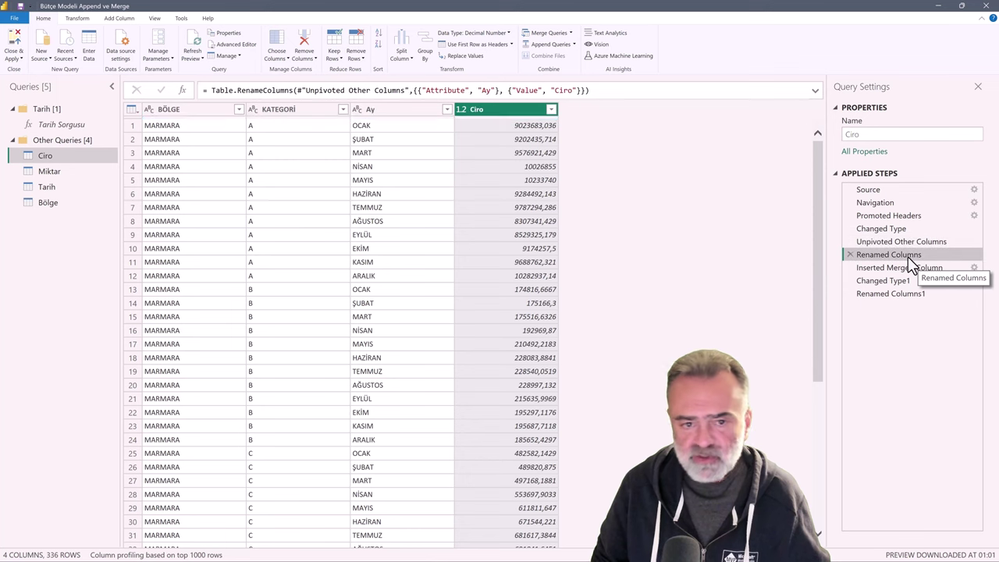
pyautogui.click(910, 268)
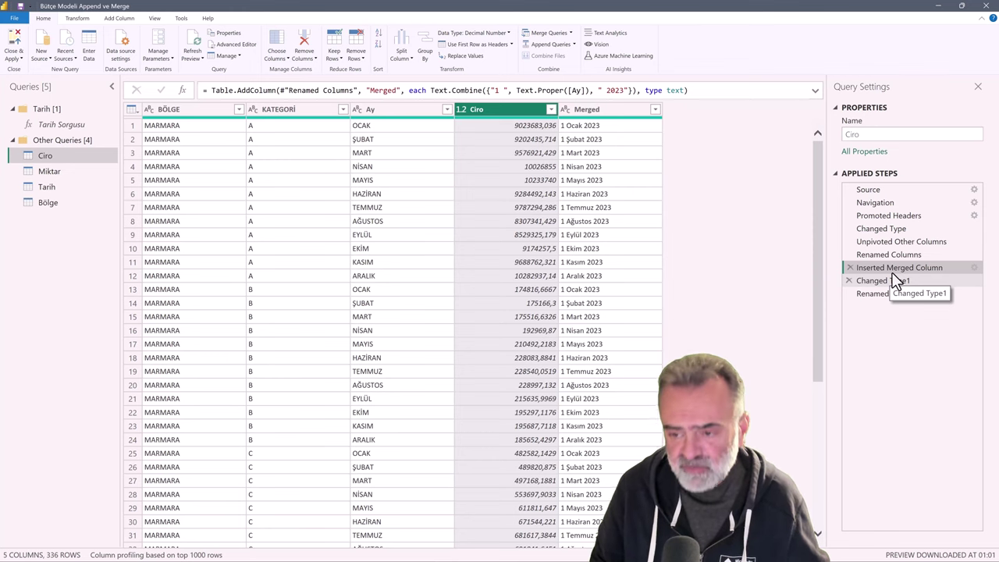
pyautogui.click(884, 279)
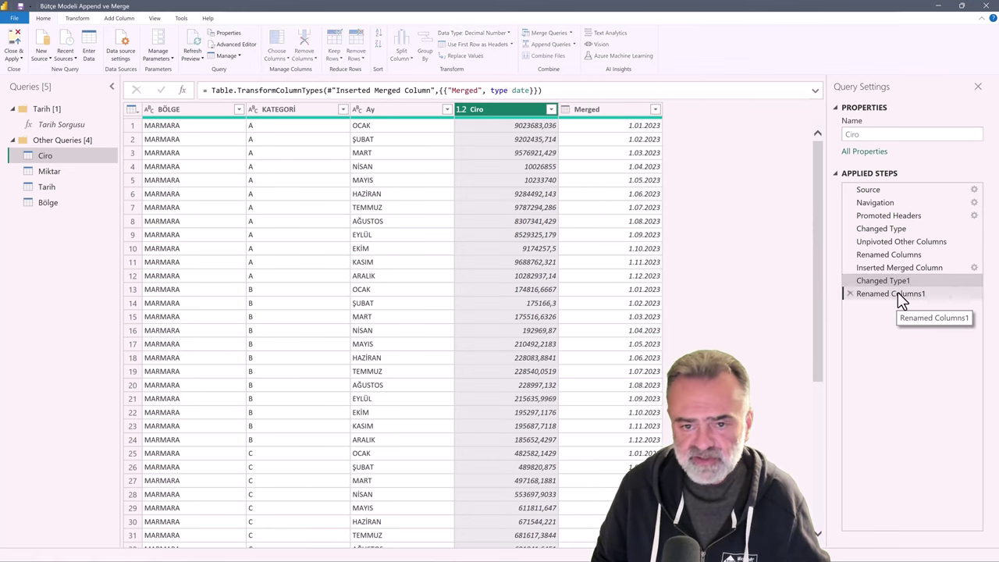
pyautogui.click(901, 296)
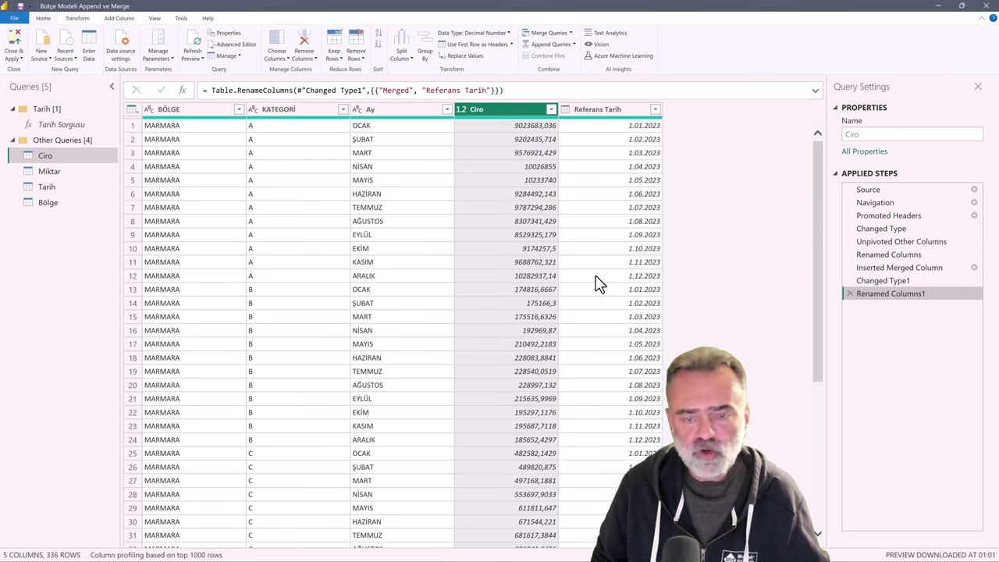
# - Remove the Ay column from the Ciro query
pyautogui.click(393, 108)
pyautogui.rightClick(393, 109)
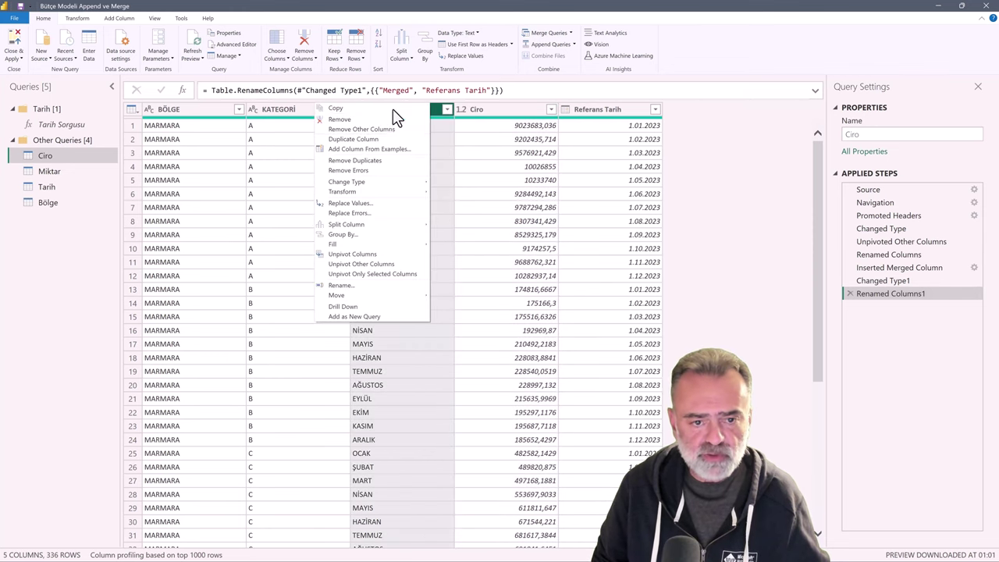
pyautogui.click(359, 119)
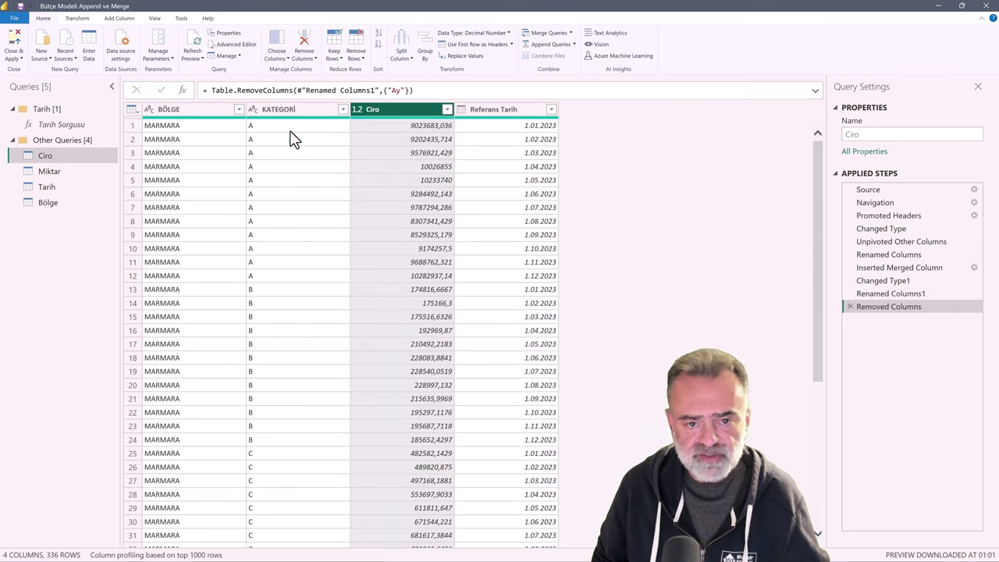
# - Remove the Ay column from the Miktar query, following its Renamed Columns1 step
pyautogui.click(60, 172)
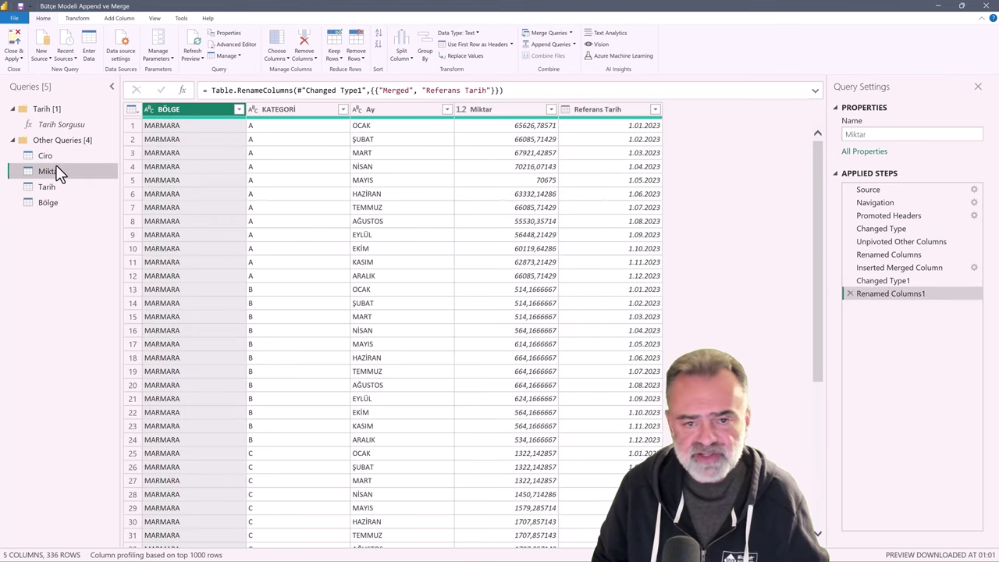
pyautogui.click(904, 243)
pyautogui.click(904, 267)
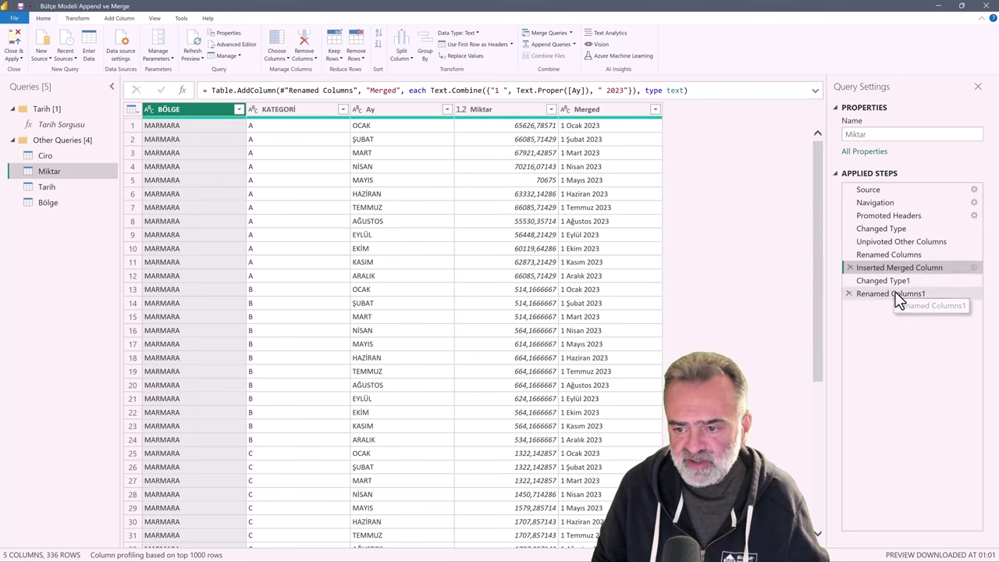
pyautogui.click(897, 296)
pyautogui.click(395, 109)
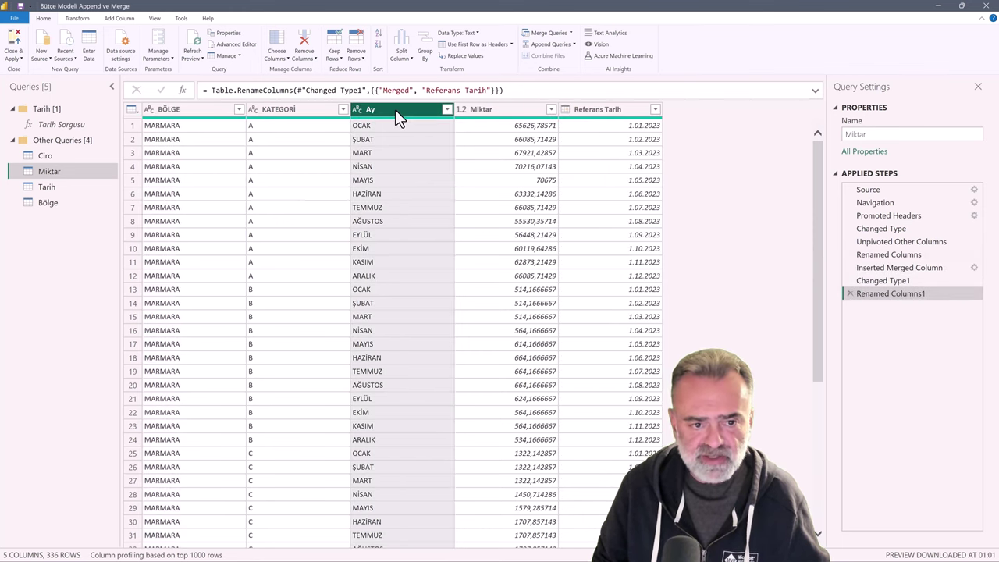
pyautogui.rightClick(395, 109)
pyautogui.click(364, 119)
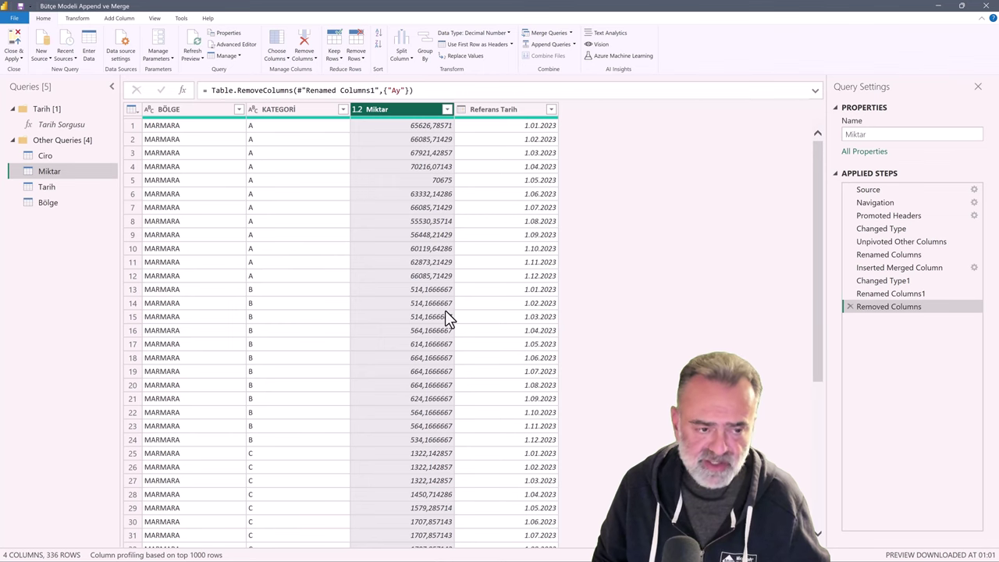
# - Check the BÖLGE and KATEGORİ columns of the Miktar query, and open the Bölge query
pyautogui.click(207, 111)
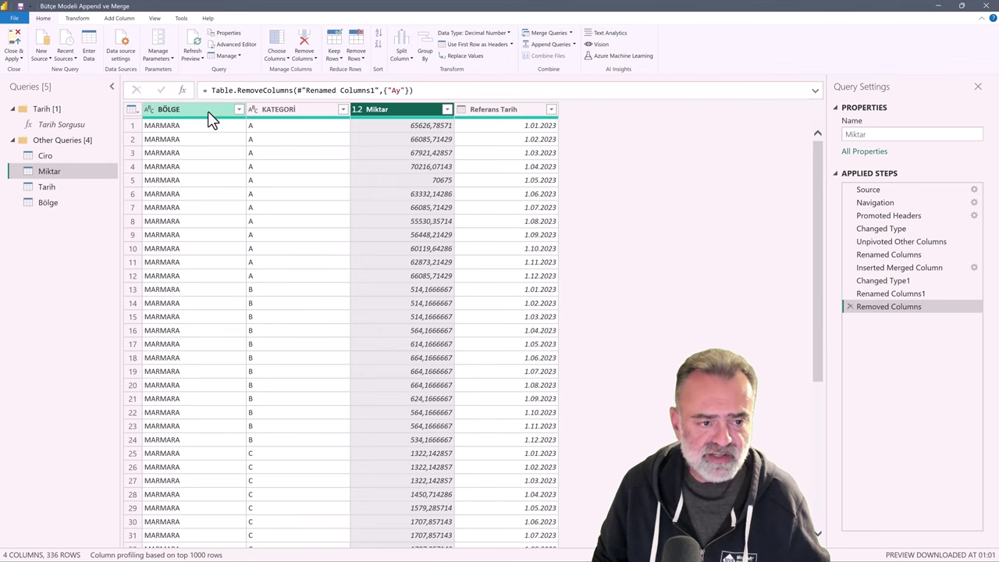
pyautogui.click(275, 112)
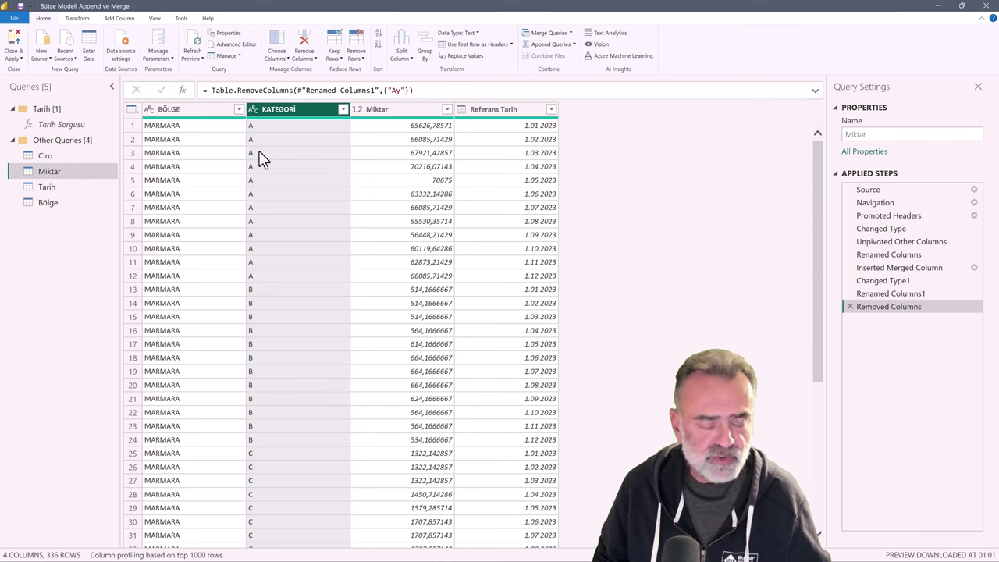
pyautogui.click(62, 208)
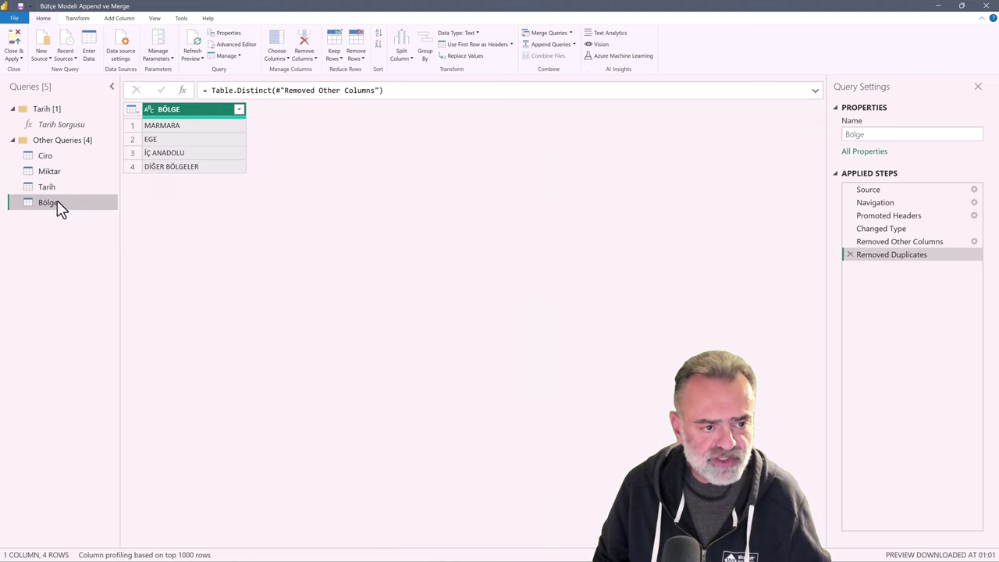